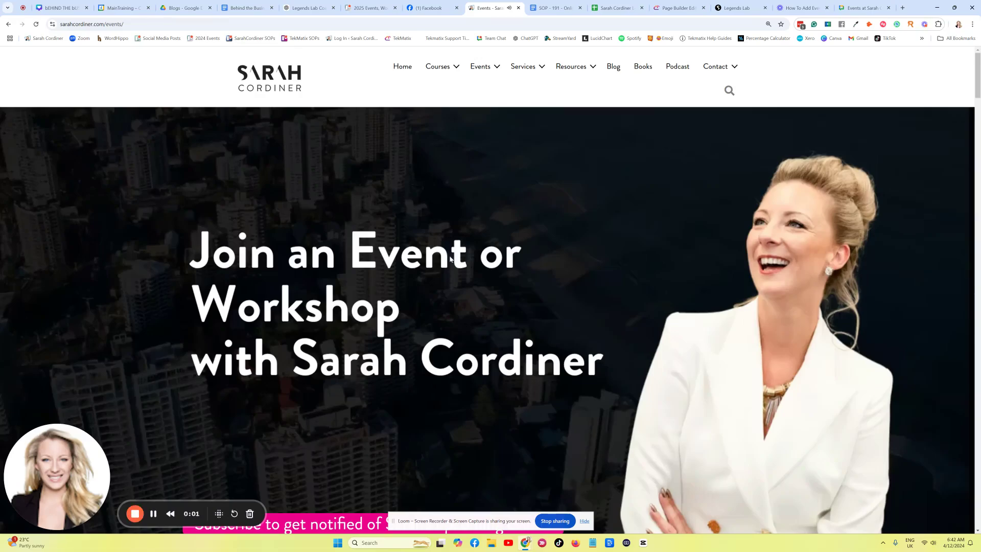
Scroll through the embedded events calendar, highlighting the 'Date coming soon' entries across the months
{"action": "scroll", "coordinate": [443, 258], "scroll_direction": "down", "scroll_amount": 10}
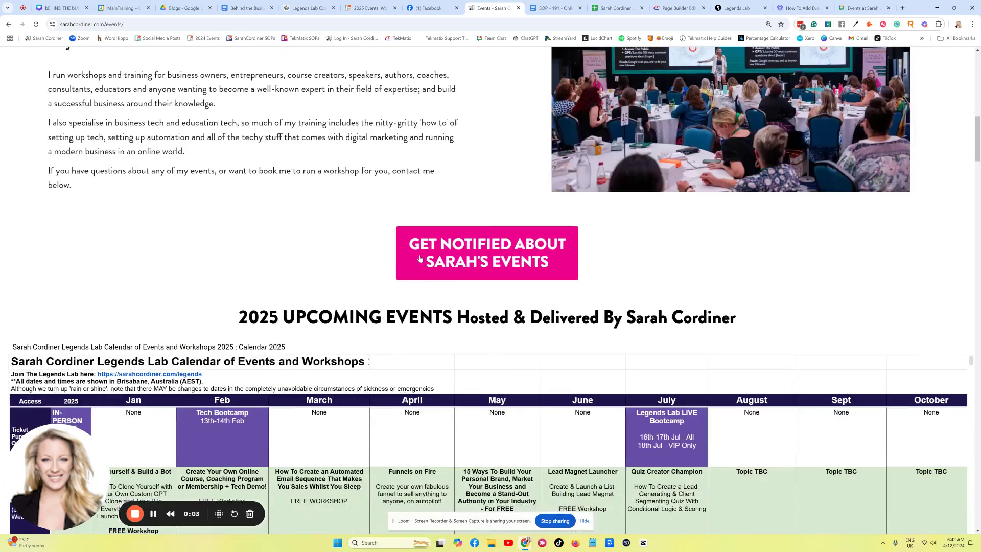
{"action": "scroll", "coordinate": [420, 258], "scroll_direction": "down", "scroll_amount": 5}
{"action": "scroll", "coordinate": [366, 280], "scroll_direction": "up", "scroll_amount": 3}
{"action": "scroll", "coordinate": [365, 279], "scroll_direction": "down", "scroll_amount": 3}
{"action": "scroll", "coordinate": [365, 280], "scroll_direction": "down", "scroll_amount": 5}
{"action": "scroll", "coordinate": [408, 292], "scroll_direction": "up", "scroll_amount": 8}
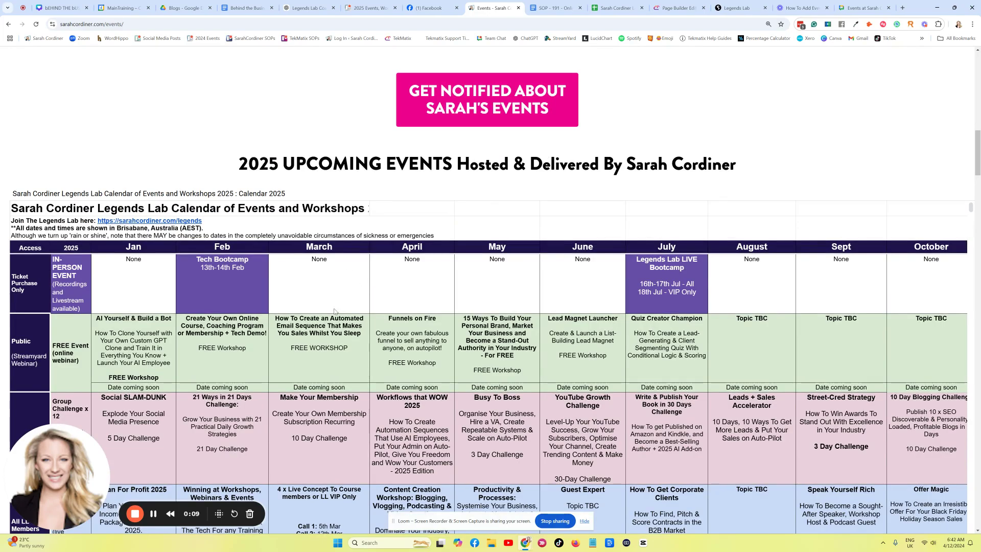
{"action": "scroll", "coordinate": [459, 317], "scroll_direction": "down", "scroll_amount": 6}
{"action": "scroll", "coordinate": [463, 306], "scroll_direction": "up", "scroll_amount": 6}
{"action": "mouse_move", "coordinate": [978, 161]}
{"action": "left_mouse_down"}
{"action": "mouse_move", "coordinate": [977, 215]}
{"action": "mouse_move", "coordinate": [963, 78]}
{"action": "mouse_move", "coordinate": [961, 170]}
{"action": "left_mouse_up"}
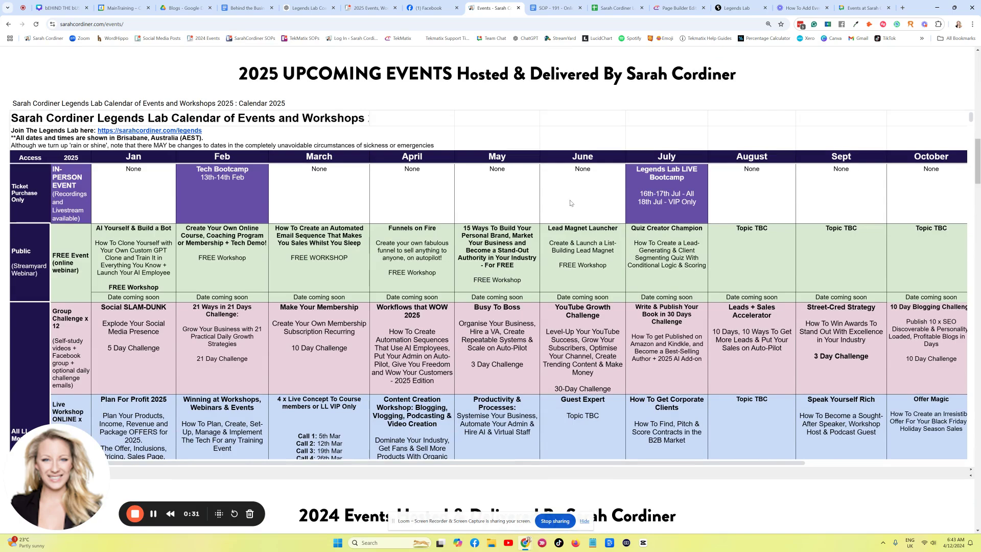
{"action": "scroll", "coordinate": [511, 285], "scroll_direction": "down", "scroll_amount": 3}
{"action": "scroll", "coordinate": [250, 181], "scroll_direction": "up", "scroll_amount": 3}
{"action": "scroll", "coordinate": [235, 245], "scroll_direction": "down", "scroll_amount": 5}
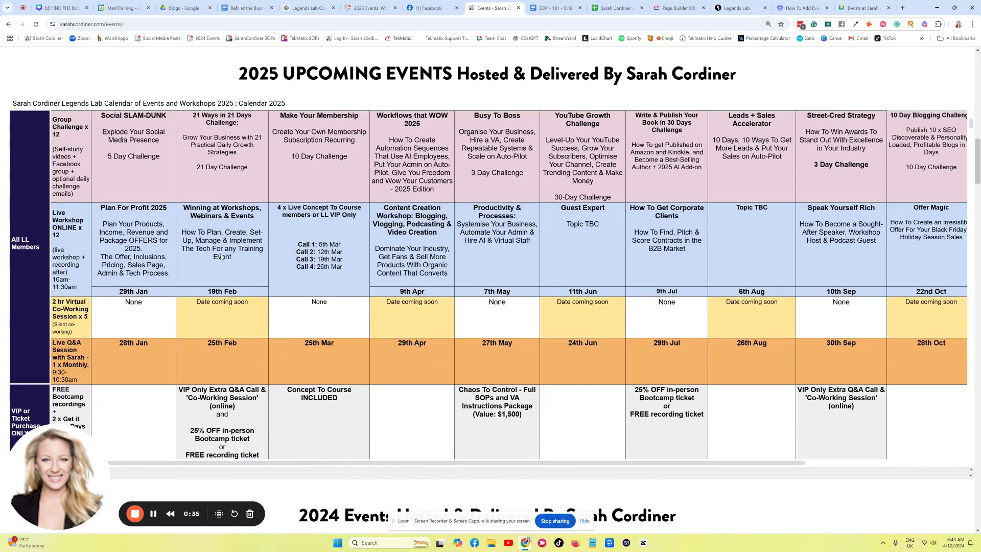
{"action": "scroll", "coordinate": [221, 257], "scroll_direction": "down", "scroll_amount": 1}
{"action": "scroll", "coordinate": [153, 255], "scroll_direction": "up", "scroll_amount": 5}
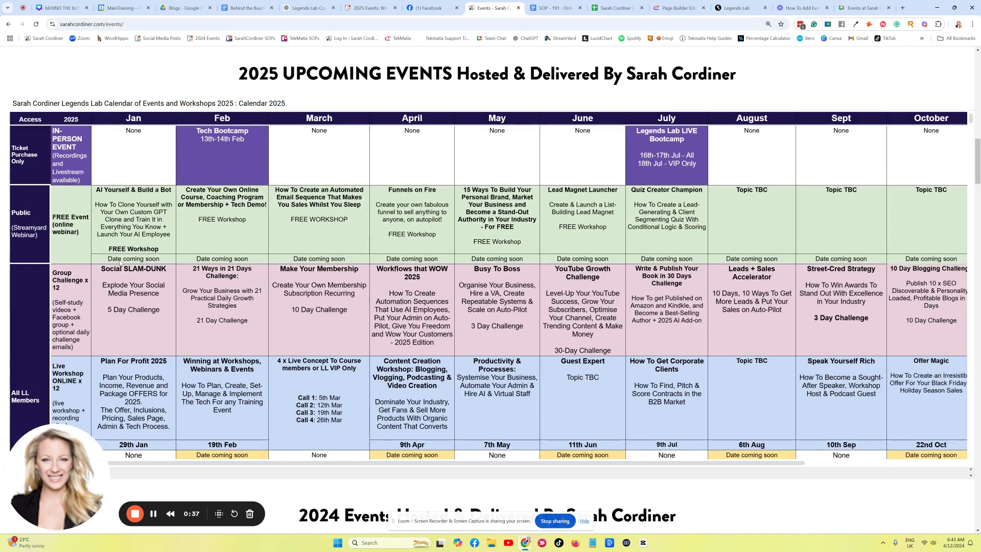
{"action": "left_click_drag", "start_coordinate": [127, 262], "coordinate": [883, 264]}
{"action": "left_click", "coordinate": [663, 251]}
{"action": "scroll", "coordinate": [221, 263], "scroll_direction": "up", "scroll_amount": 1}
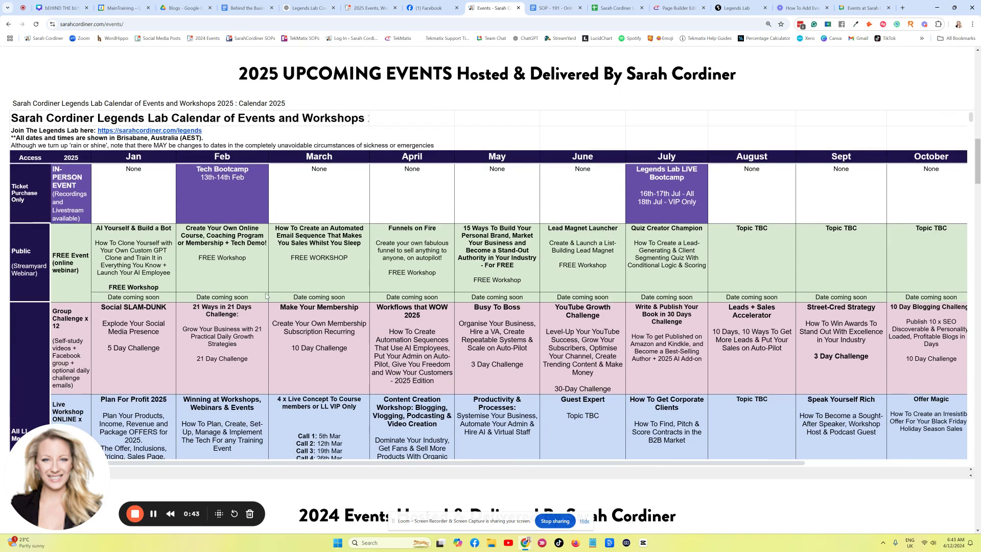
{"action": "scroll", "coordinate": [265, 296], "scroll_direction": "down", "scroll_amount": 5}
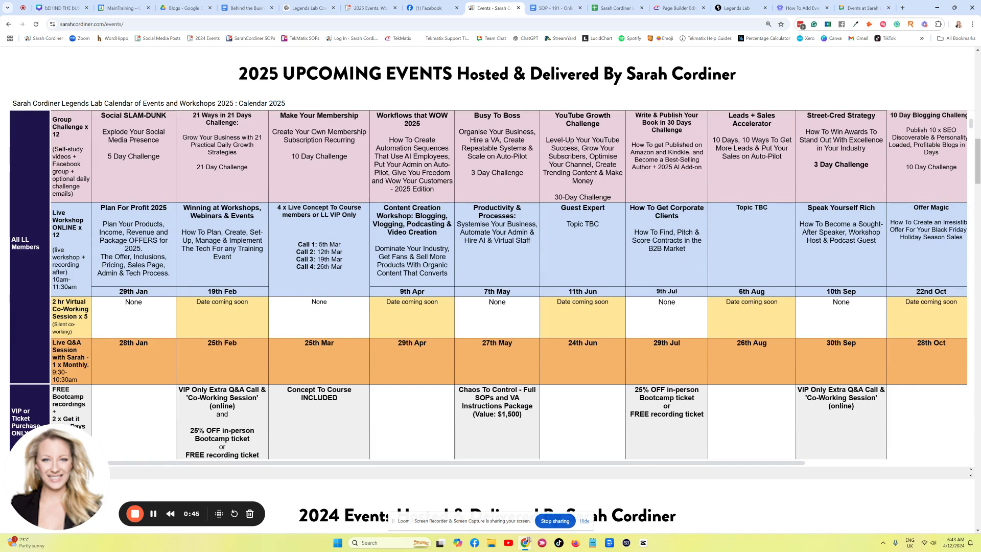
{"action": "mouse_move", "coordinate": [976, 164]}
{"action": "left_mouse_down"}
{"action": "mouse_move", "coordinate": [975, 286]}
{"action": "mouse_move", "coordinate": [963, 210]}
{"action": "mouse_move", "coordinate": [975, 151]}
{"action": "mouse_move", "coordinate": [976, 161]}
{"action": "left_mouse_up"}
{"action": "scroll", "coordinate": [649, 214], "scroll_direction": "up", "scroll_amount": 5}
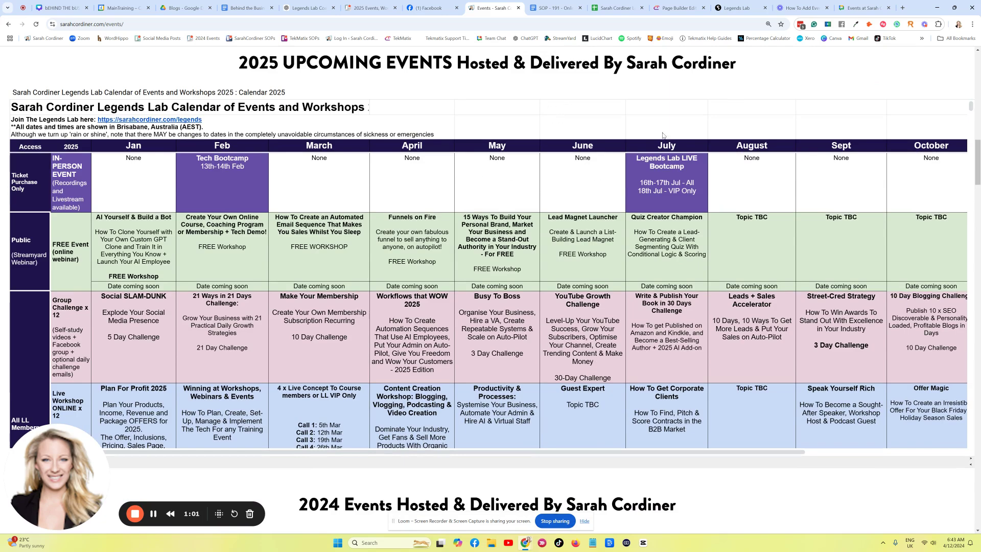
Open the events calendar spreadsheet's Publish to web settings
{"action": "left_click", "coordinate": [614, 8]}
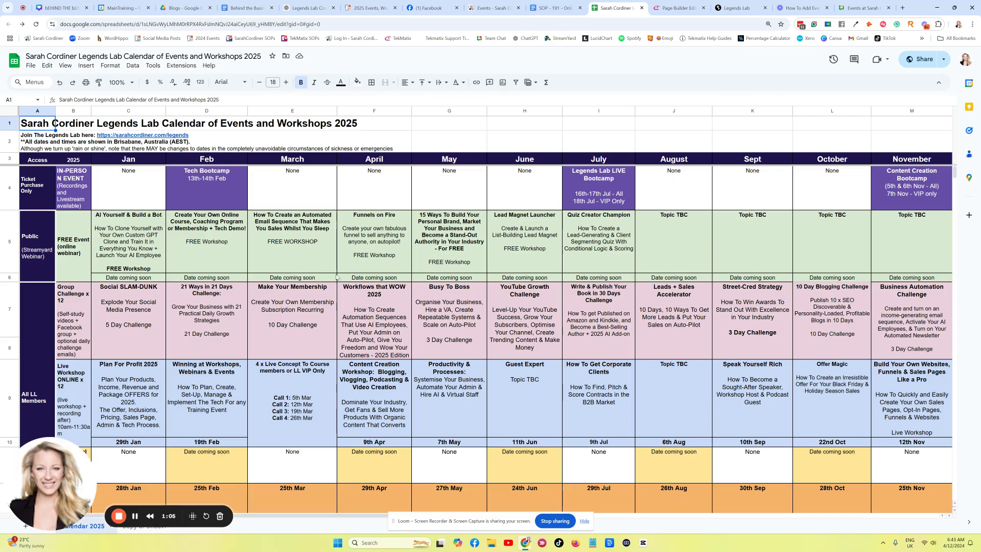
{"action": "scroll", "coordinate": [336, 276], "scroll_direction": "down", "scroll_amount": 4}
{"action": "scroll", "coordinate": [339, 261], "scroll_direction": "up", "scroll_amount": 4}
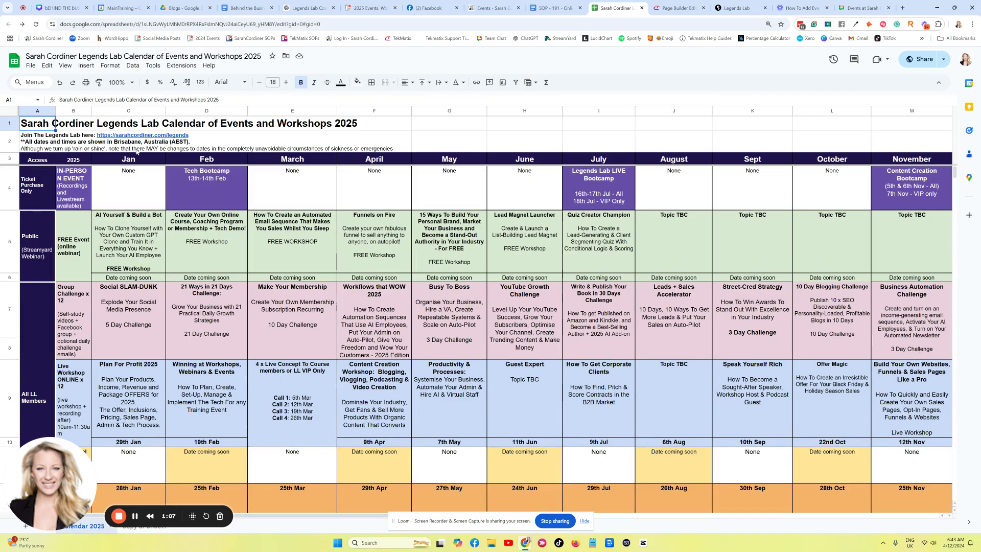
{"action": "left_click", "coordinate": [30, 66]}
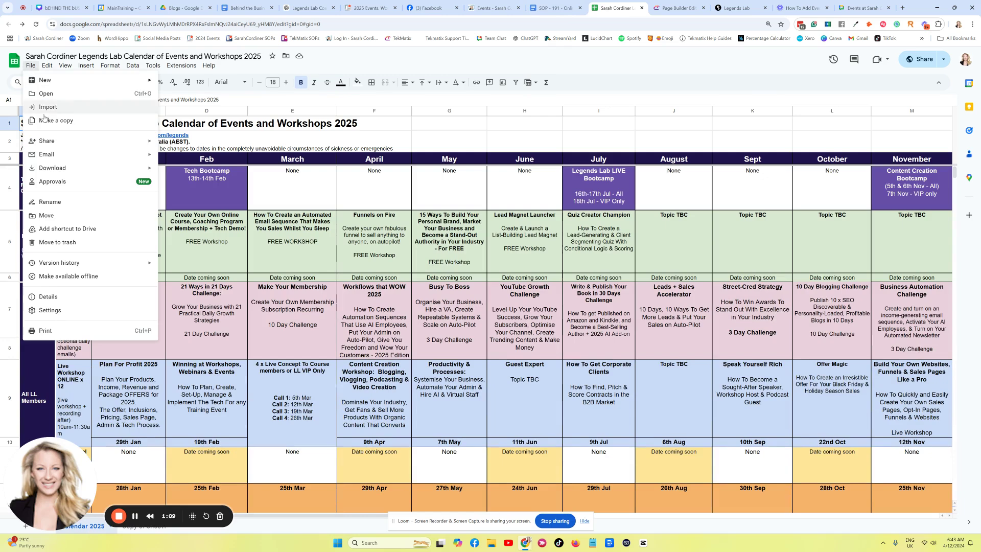
{"action": "mouse_move", "coordinate": [56, 143]}
{"action": "left_click", "coordinate": [194, 157]}
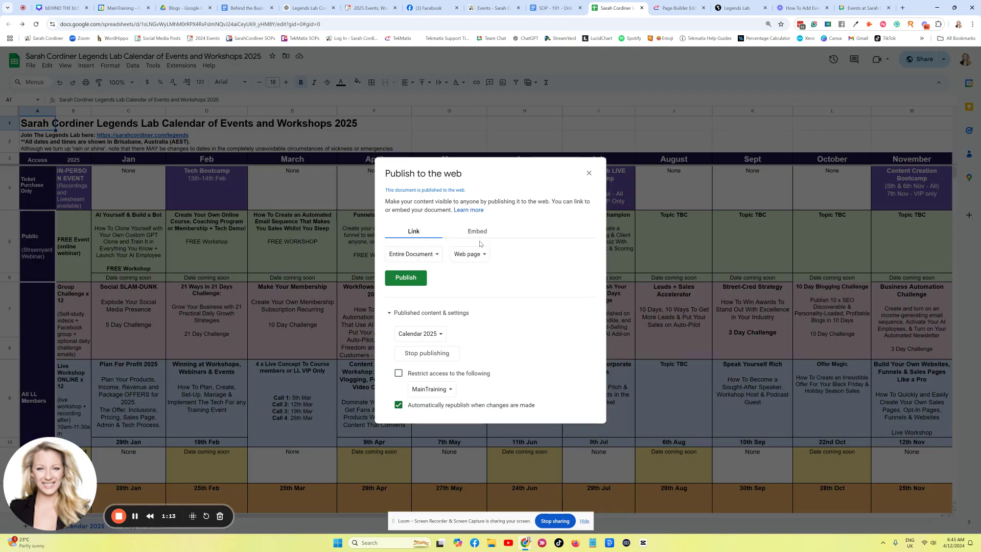
Copy the iframe embed code for only the Calendar 2025 sheet
{"action": "left_click", "coordinate": [477, 236]}
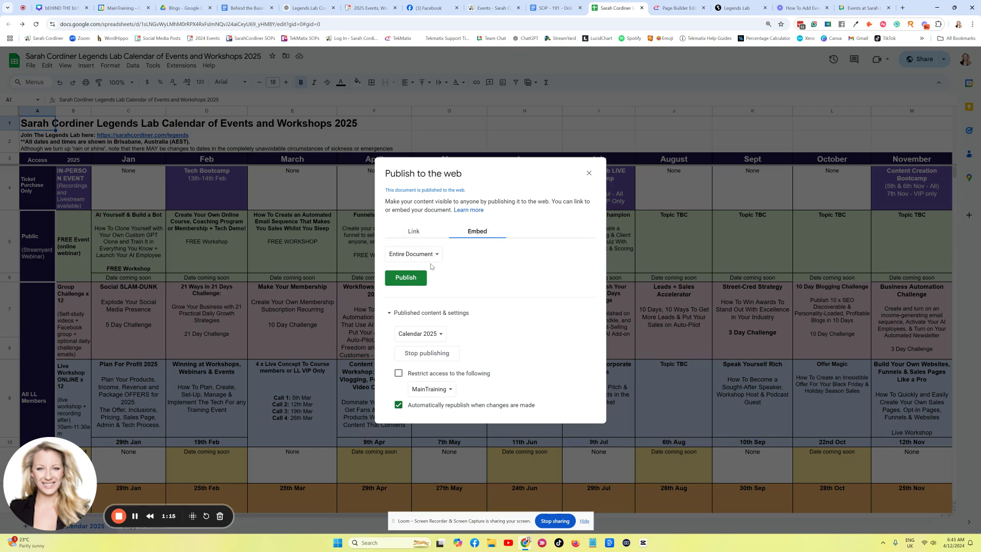
{"action": "left_click", "coordinate": [417, 255]}
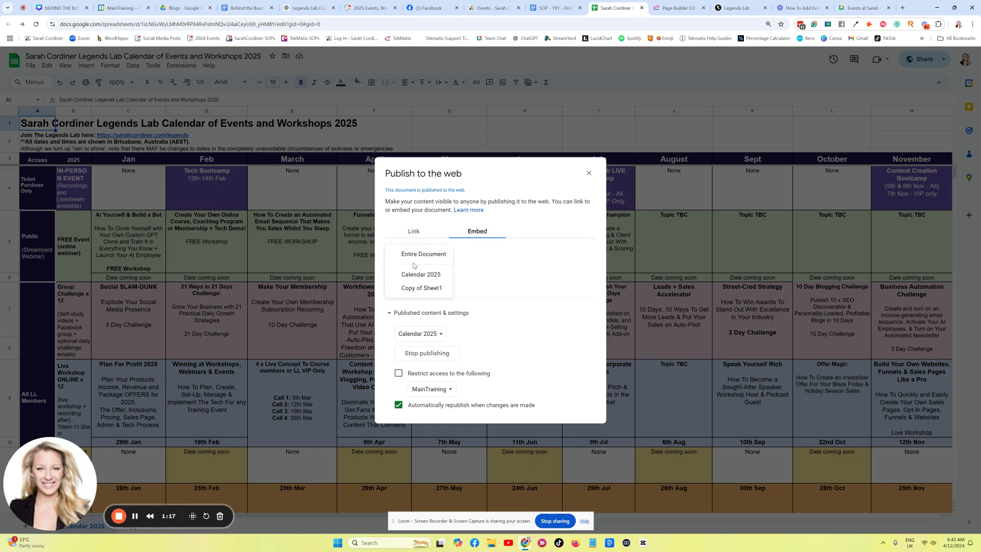
{"action": "left_click", "coordinate": [421, 275]}
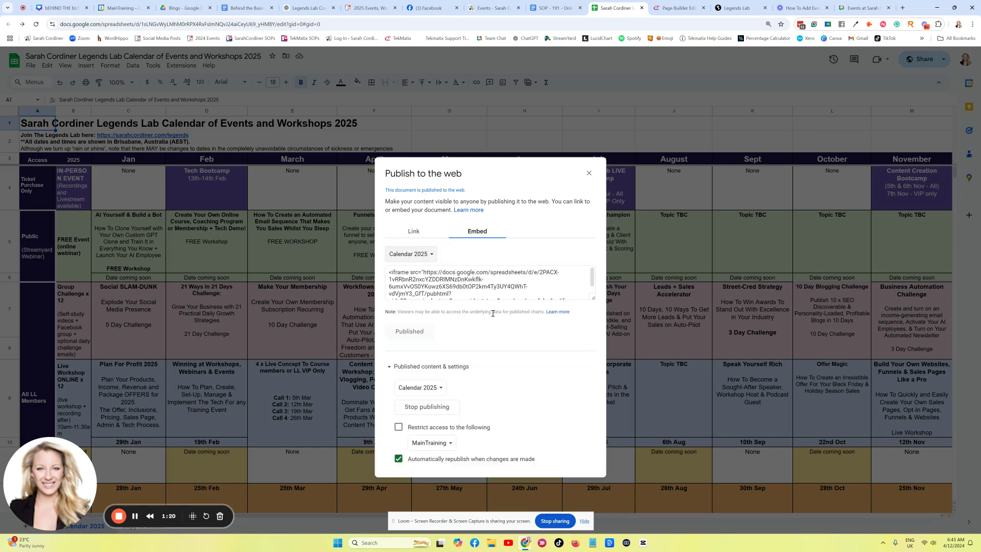
{"action": "left_click", "coordinate": [441, 281]}
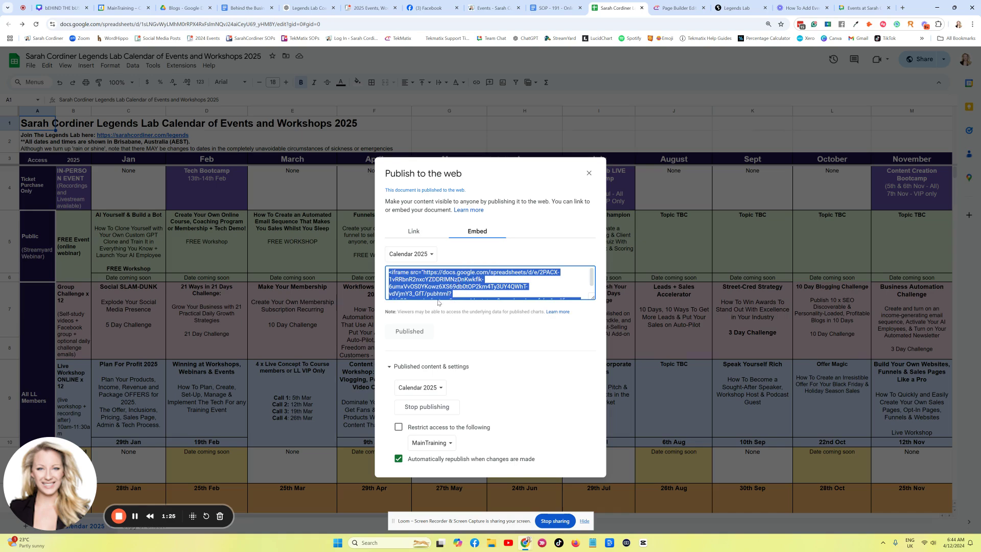
{"action": "left_click", "coordinate": [677, 8]}
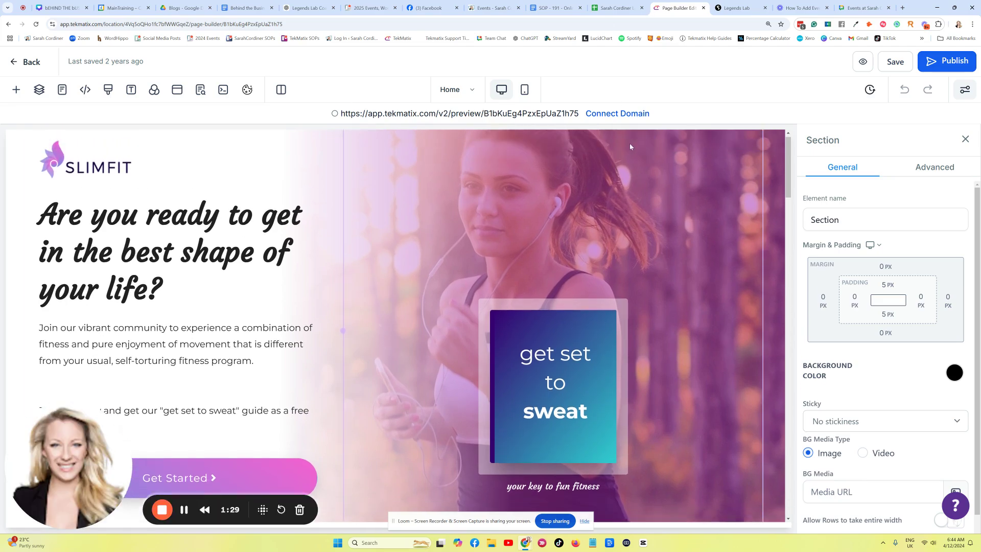
Change the 'Section 1' headline to 'Section Upcoming Events'
{"action": "scroll", "coordinate": [470, 286], "scroll_direction": "down", "scroll_amount": 5}
{"action": "scroll", "coordinate": [463, 264], "scroll_direction": "down", "scroll_amount": 7}
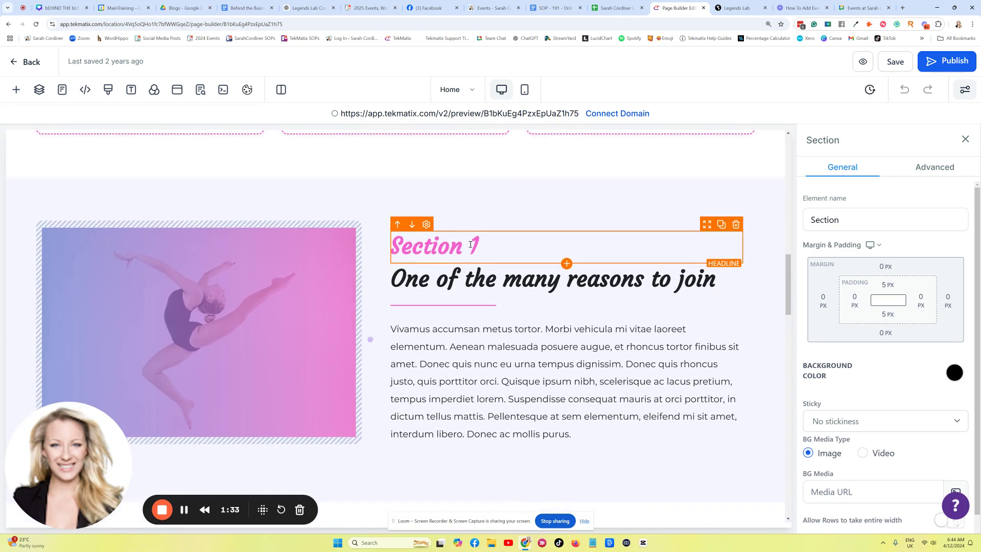
{"action": "left_click_drag", "start_coordinate": [479, 246], "coordinate": [392, 249]}
{"action": "type", "text": "Up"}
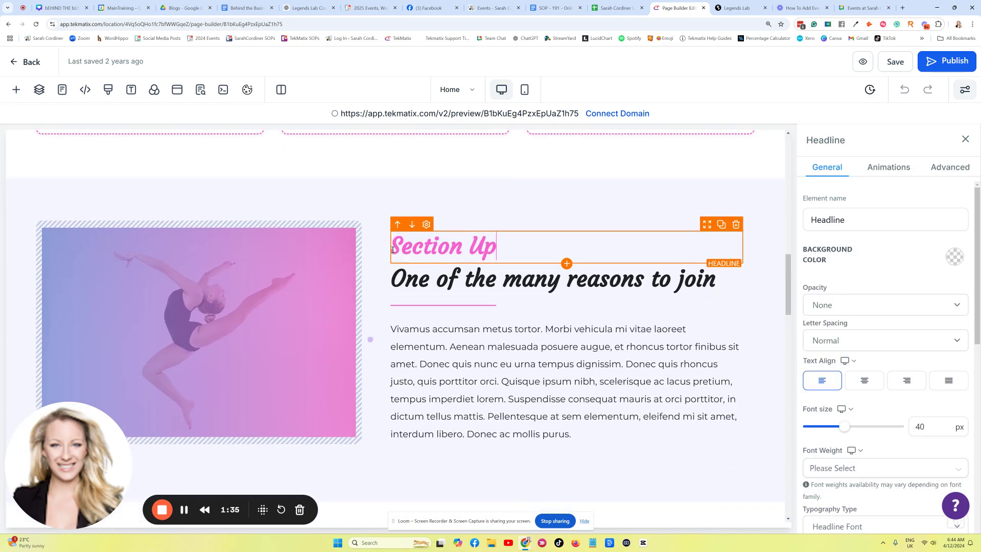
{"action": "type", "text": "coming Events"}
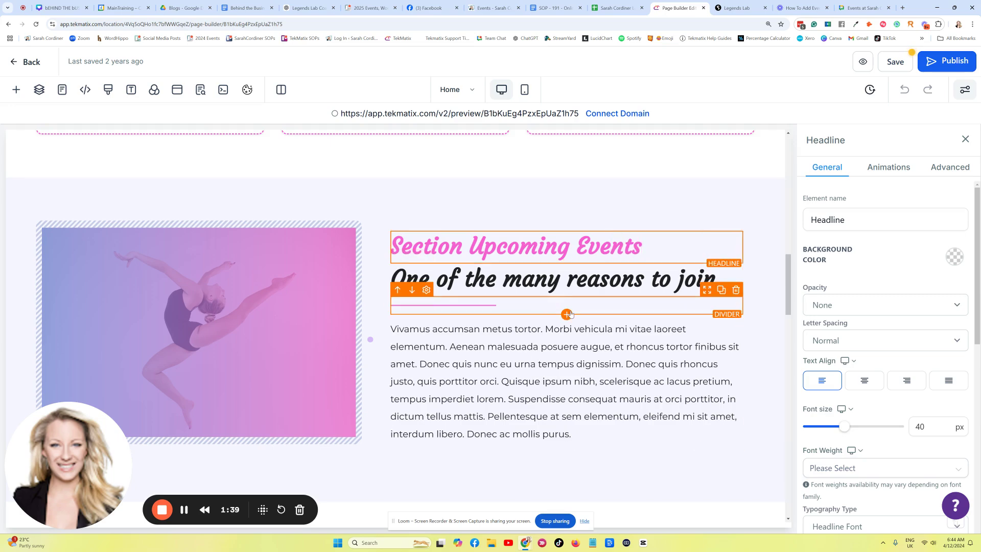
Add a Custom HTML/Javascript code element above the divider, beneath the subheading
{"action": "left_click", "coordinate": [567, 314]}
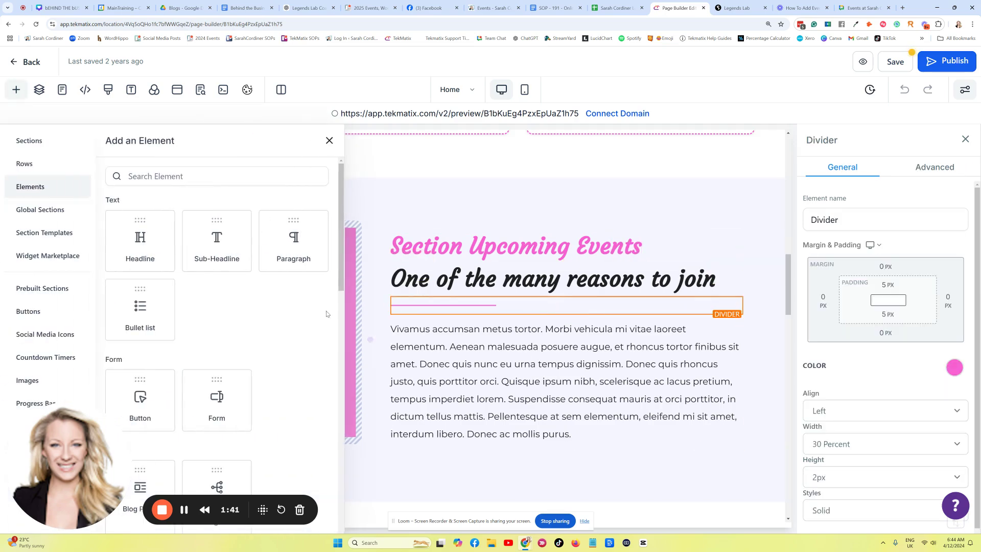
{"action": "scroll", "coordinate": [206, 290], "scroll_direction": "down", "scroll_amount": 4}
{"action": "scroll", "coordinate": [204, 287], "scroll_direction": "down", "scroll_amount": 6}
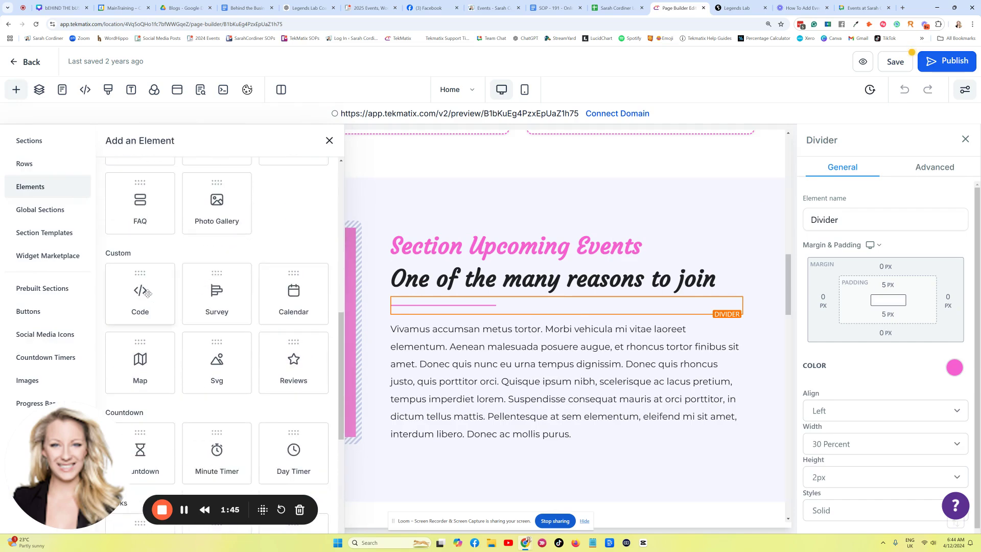
{"action": "left_click_drag", "start_coordinate": [140, 289], "coordinate": [527, 333]}
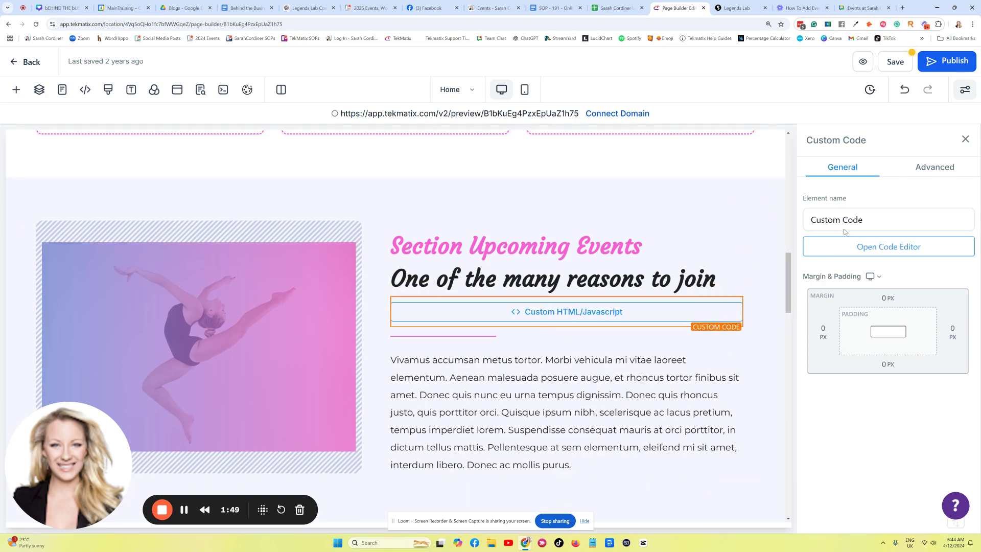
Paste the Calendar 2025 iframe code into the custom code element and save the page
{"action": "left_click", "coordinate": [842, 247]}
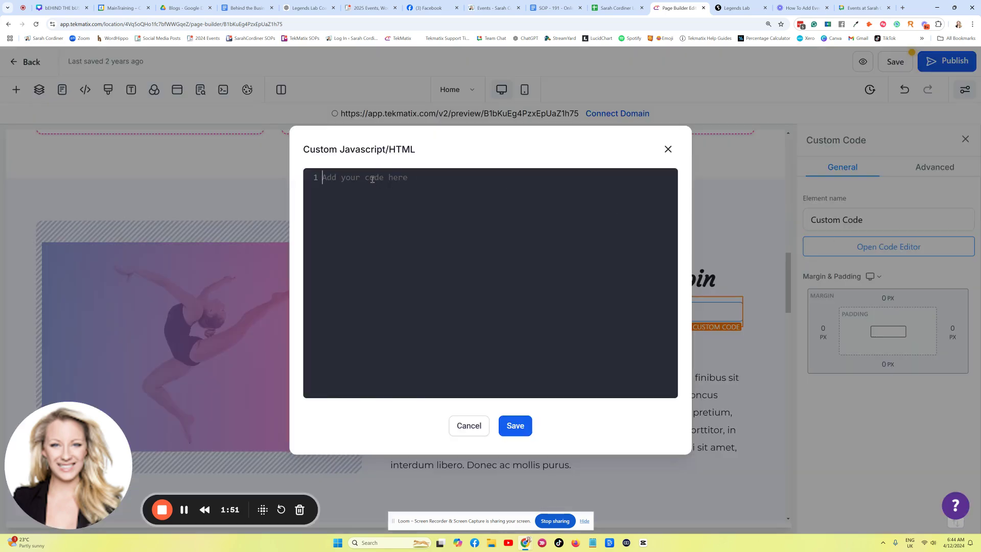
{"action": "type", "text": "<iframe src=\"https://docs.google.com/spreadsheets/d/e/2PACX-1vRRbnR2nxcYZDDRIMNzDnKwkflk-6umxVvOS0YKowz6XS69db0tOP2km4Ty3UY4QWhT-vdVjmY3_GfT/pubhtml?gid=0&amp;single=true&amp;widget=true&amp;headers=false\"></iframe>"}
{"action": "left_click", "coordinate": [522, 424]}
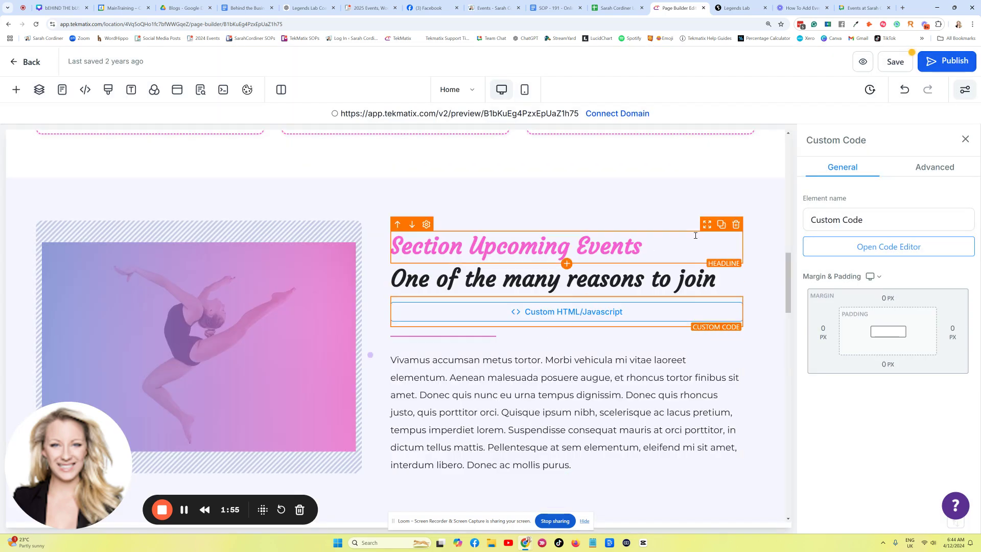
{"action": "left_click", "coordinate": [895, 62]}
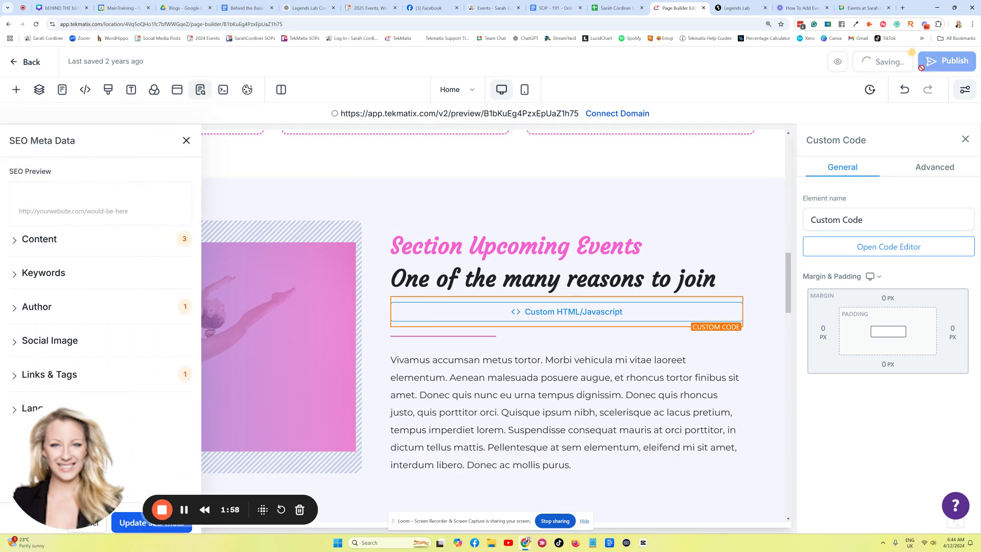
{"action": "left_click", "coordinate": [184, 141]}
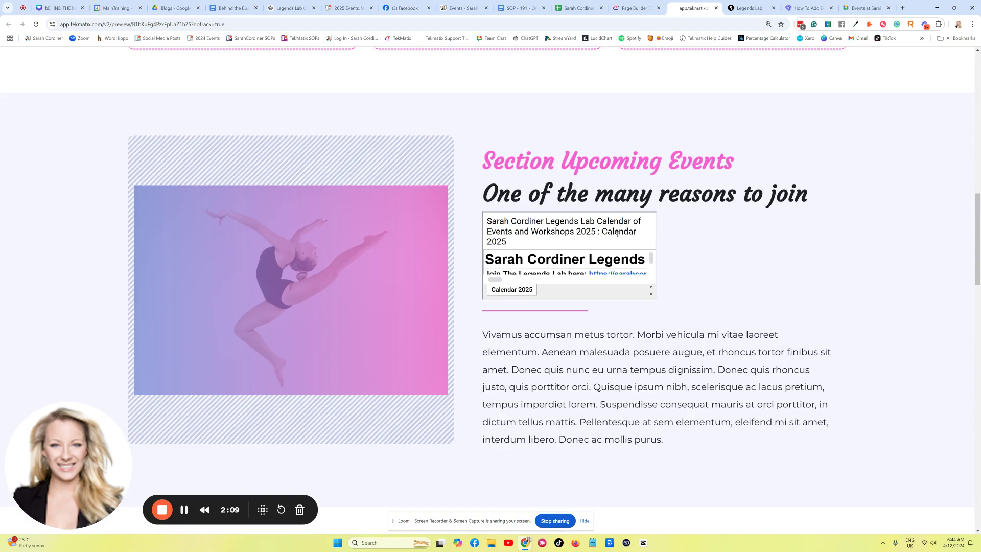
{"action": "scroll", "coordinate": [622, 168], "scroll_direction": "down", "scroll_amount": 2}
{"action": "scroll", "coordinate": [626, 190], "scroll_direction": "down", "scroll_amount": 5}
{"action": "scroll", "coordinate": [626, 190], "scroll_direction": "down", "scroll_amount": 2}
{"action": "scroll", "coordinate": [626, 192], "scroll_direction": "up", "scroll_amount": 4}
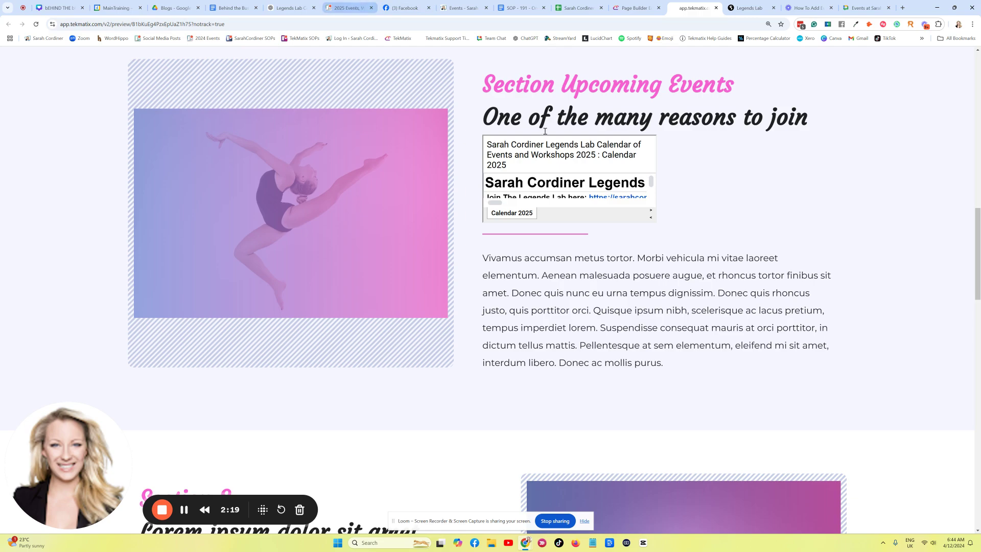
{"action": "scroll", "coordinate": [632, 210], "scroll_direction": "up", "scroll_amount": 2}
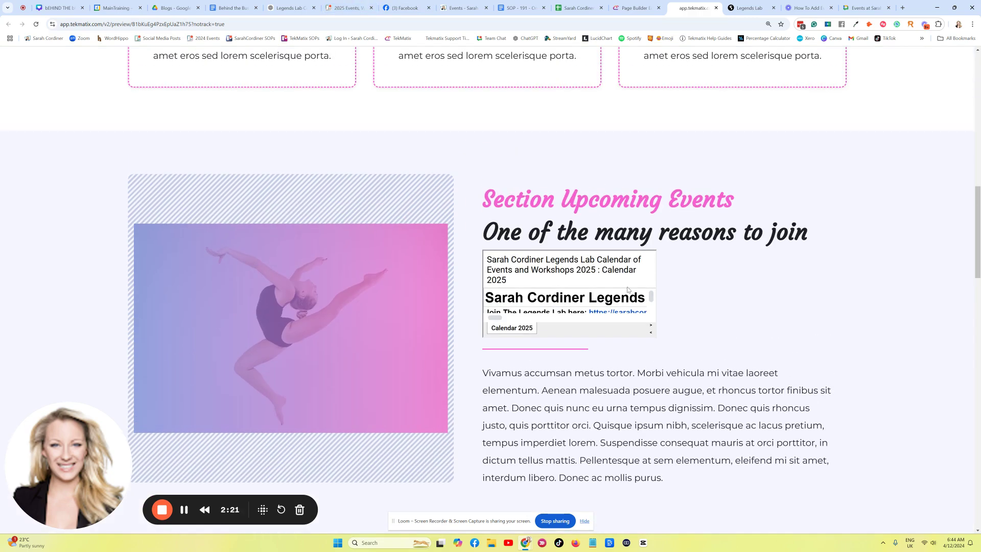
{"action": "scroll", "coordinate": [626, 293], "scroll_direction": "down", "scroll_amount": 1}
{"action": "scroll", "coordinate": [626, 293], "scroll_direction": "up", "scroll_amount": 1}
{"action": "scroll", "coordinate": [604, 236], "scroll_direction": "up", "scroll_amount": 1}
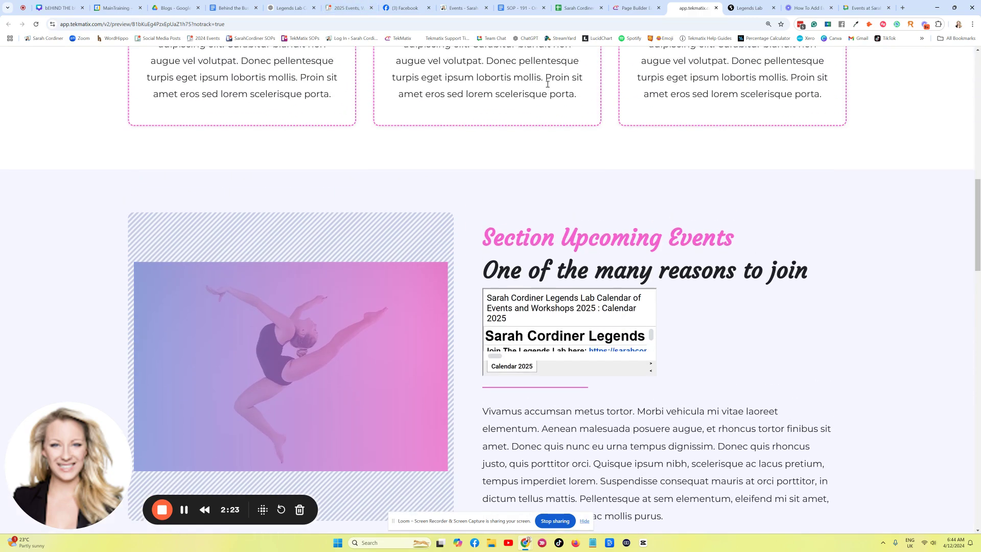
Ask ChatGPT in a new chat to edit the iframe so the sheet shows in full, and copy its code
{"action": "left_click", "coordinate": [285, 9]}
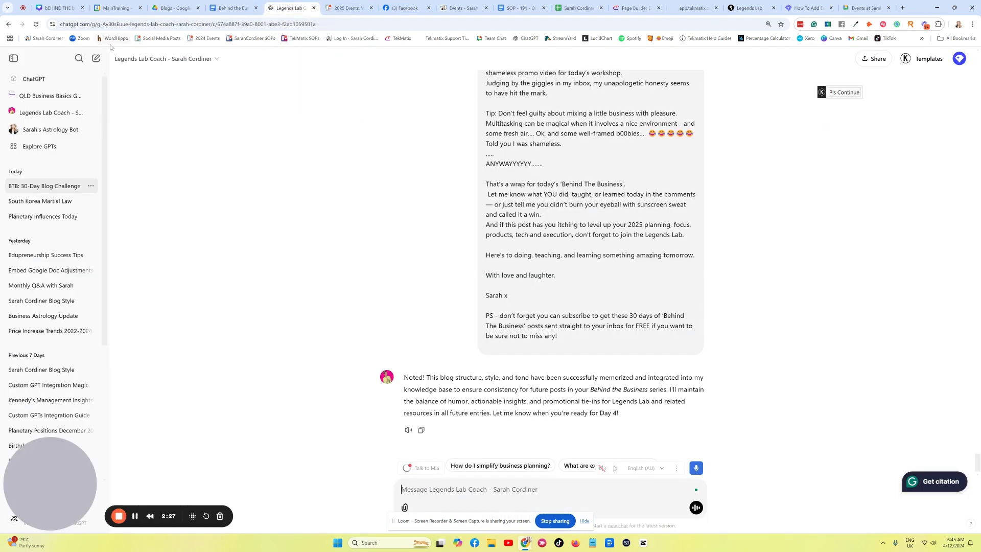
{"action": "left_click", "coordinate": [39, 81]}
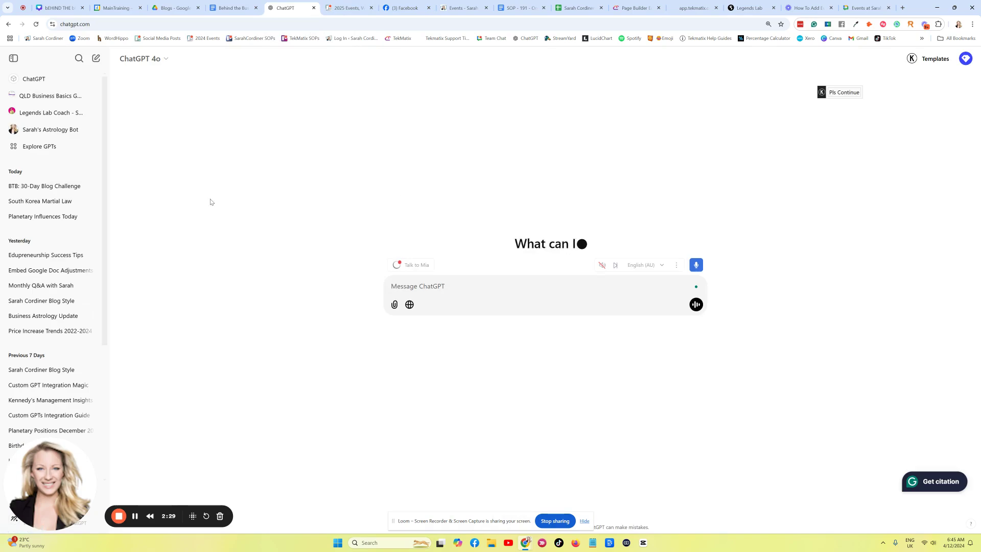
{"action": "left_click", "coordinate": [13, 58]}
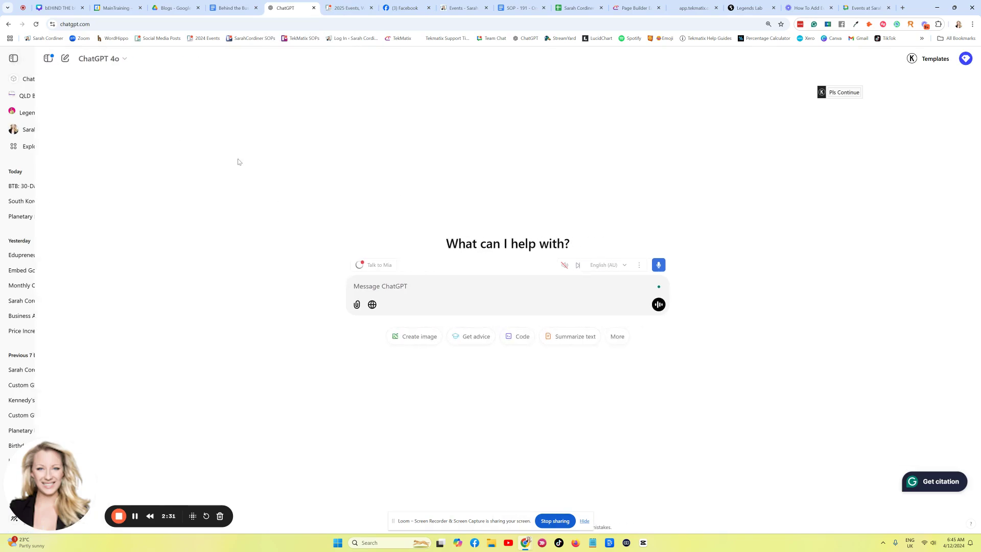
{"action": "type", "text": "please help me edit this code so that the google sheet shows in full:"}
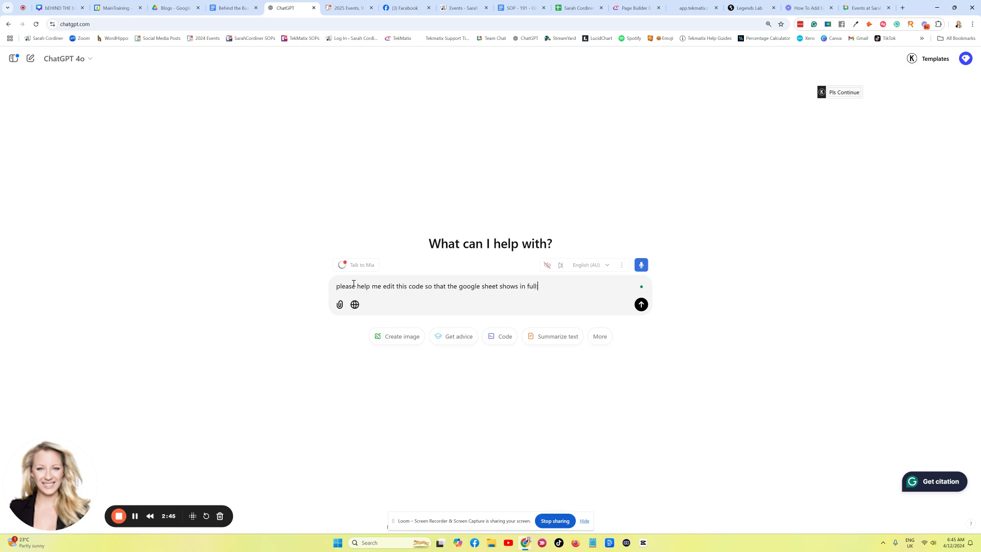
{"action": "type", "text": "<iframe src=\"https://docs.google.com/spreadsheets/d/e/2PACX-1vRRbnR2nxcYZDDRIMNzDnKwkflk-6umxVvOS0YKowz6XS69db0tOP2km4Ty3UY4QWhT-vdVjmY3_GfT/pubhtml?gid=0&amp;single=true&amp;widget=true&amp;headers=false\"></iframe>"}
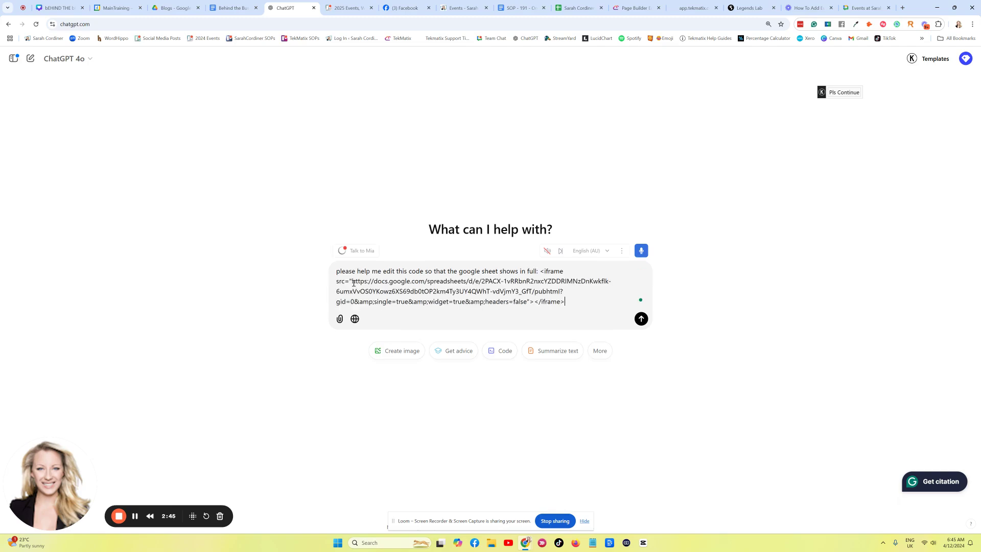
{"action": "key", "text": "Return"}
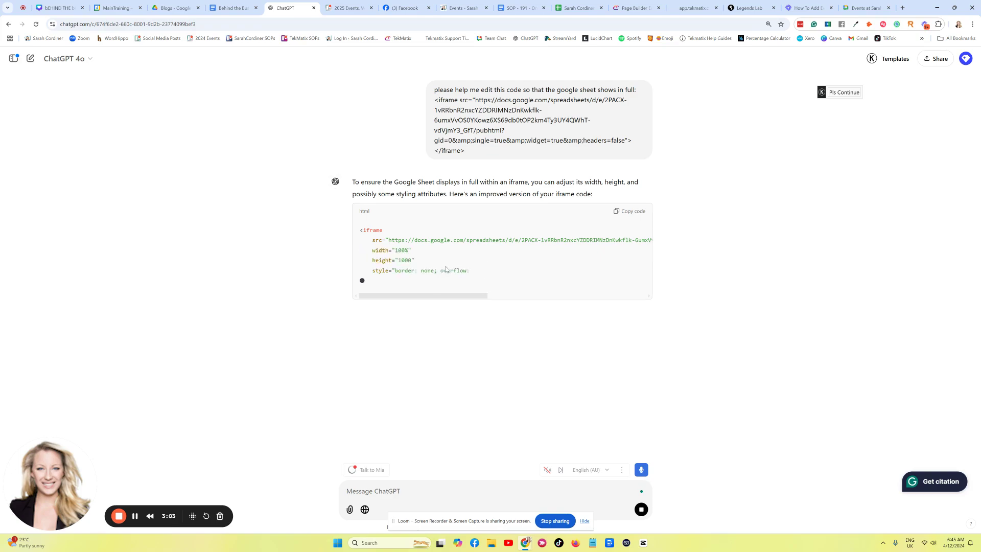
{"action": "left_click", "coordinate": [629, 212]}
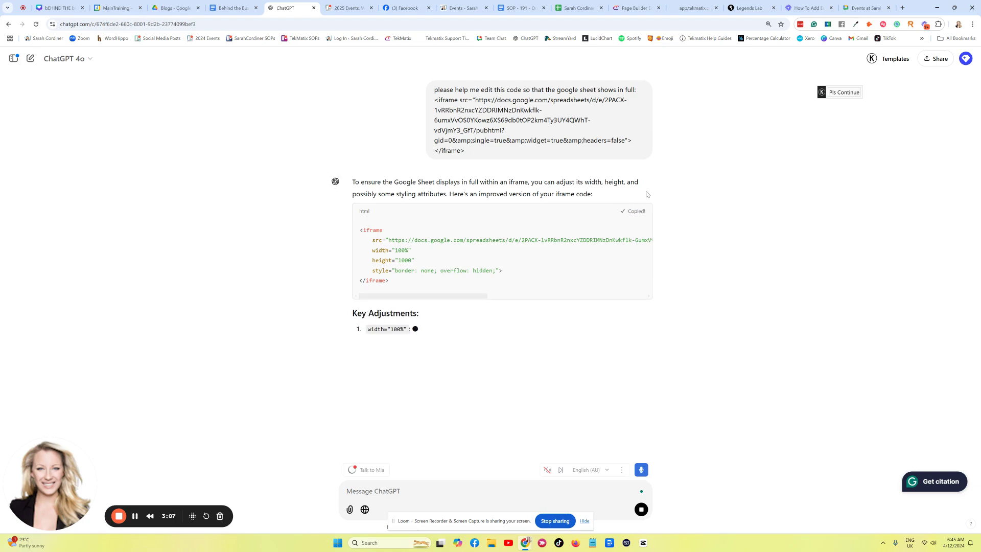
Replace the custom code with the new 100%-wide, 1000-high iframe and save the page
{"action": "left_click", "coordinate": [633, 7]}
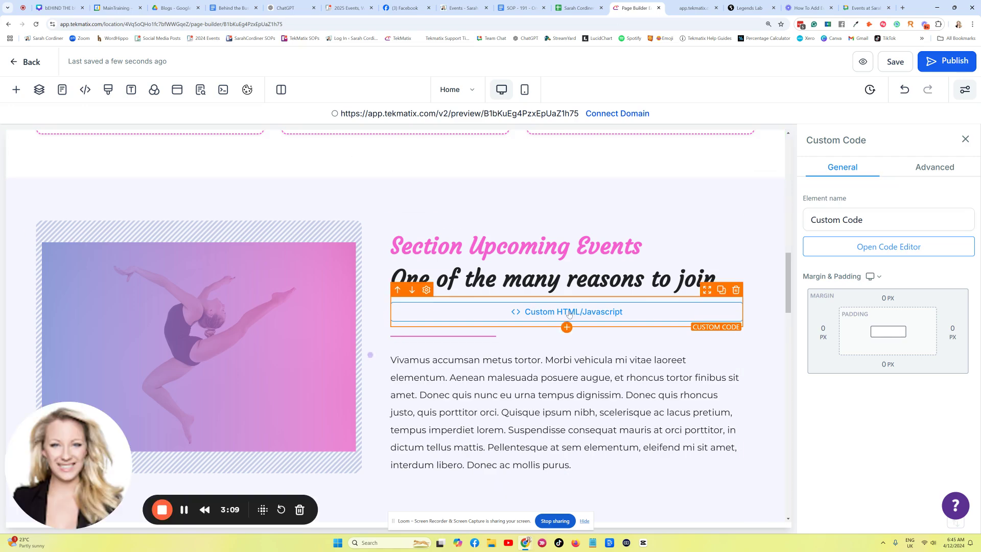
{"action": "left_click", "coordinate": [859, 247]}
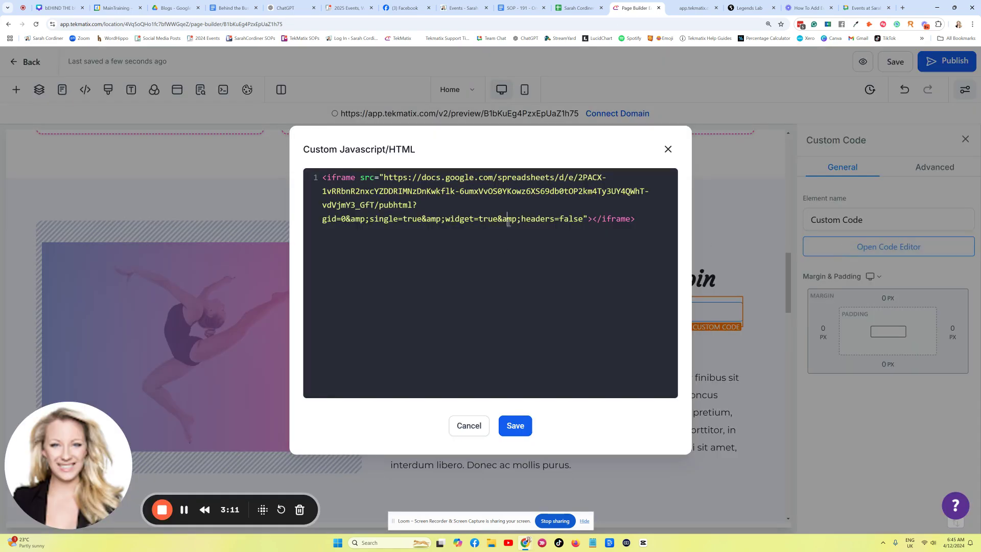
{"action": "key", "text": "ctrl+a"}
{"action": "key", "text": "BackSpace"}
{"action": "key", "text": "ctrl+v"}
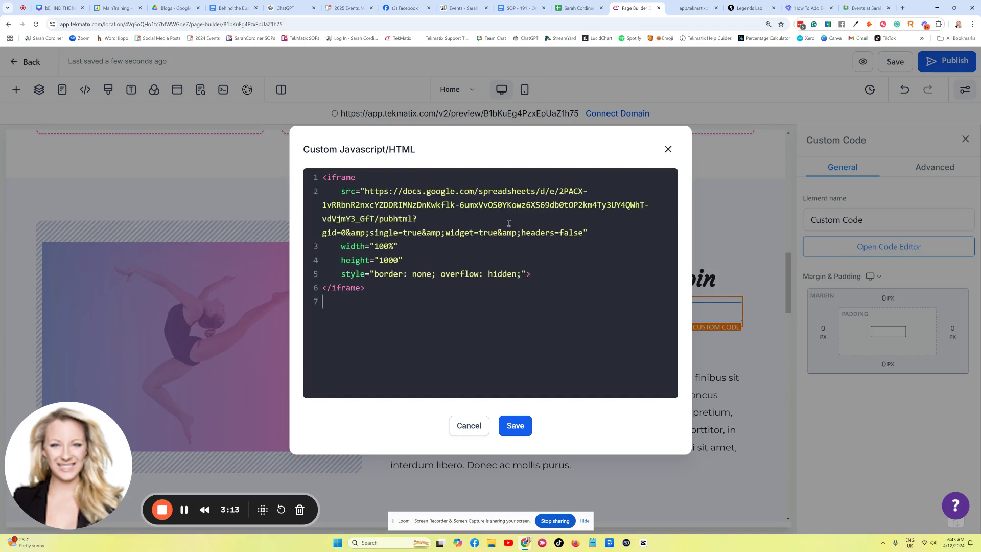
{"action": "left_click", "coordinate": [519, 428]}
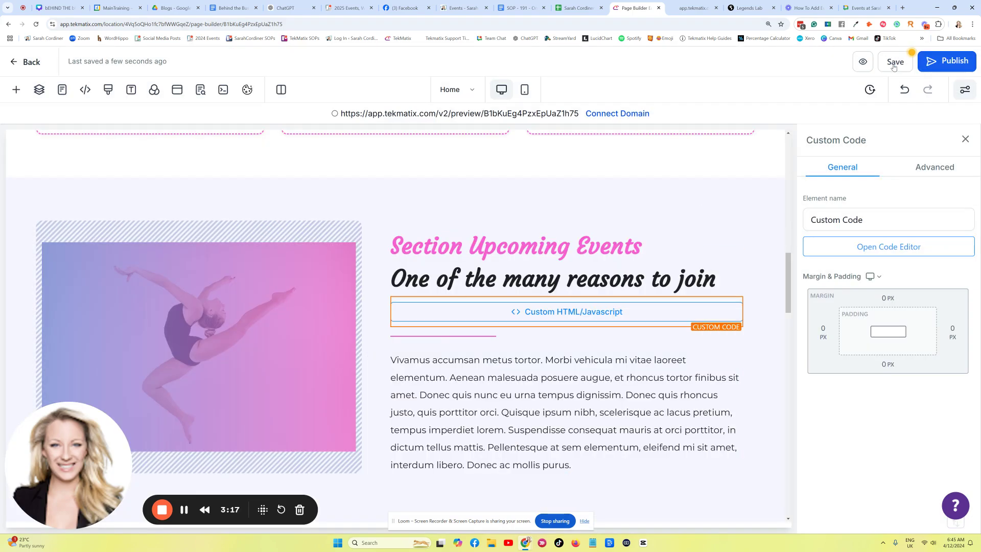
{"action": "left_click", "coordinate": [894, 64]}
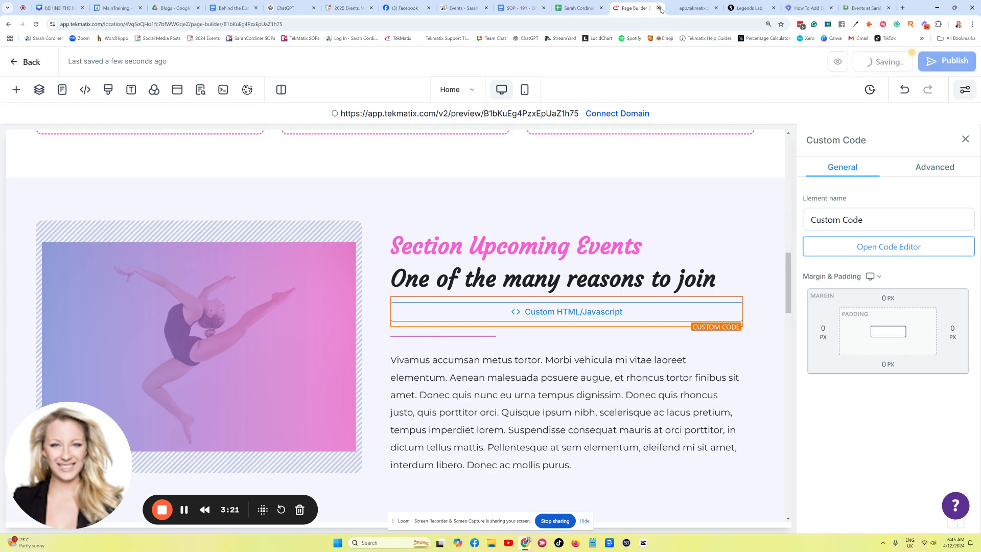
Reload the live preview and scroll through the taller Calendar 2025 embed
{"action": "left_click", "coordinate": [692, 8]}
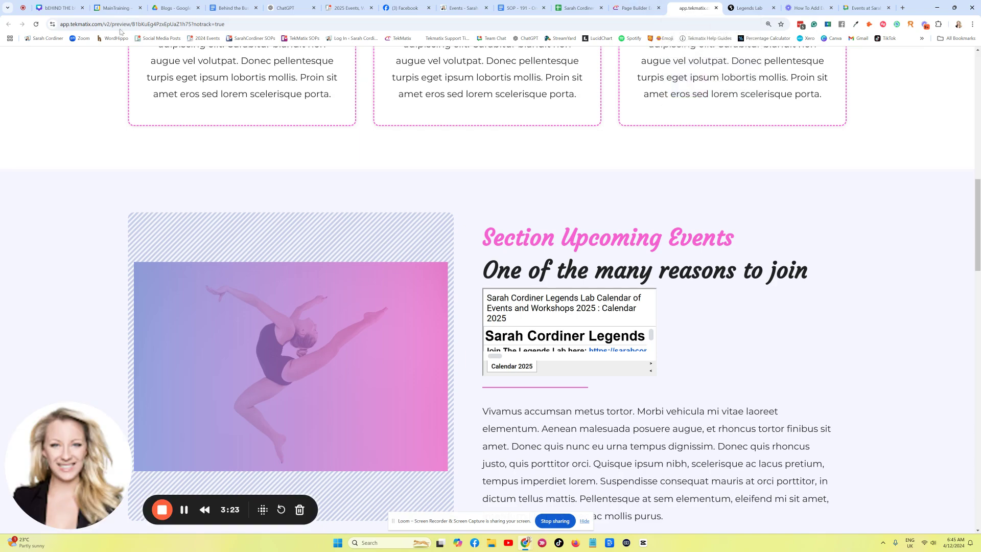
{"action": "left_click", "coordinate": [118, 24]}
{"action": "key", "text": "Return"}
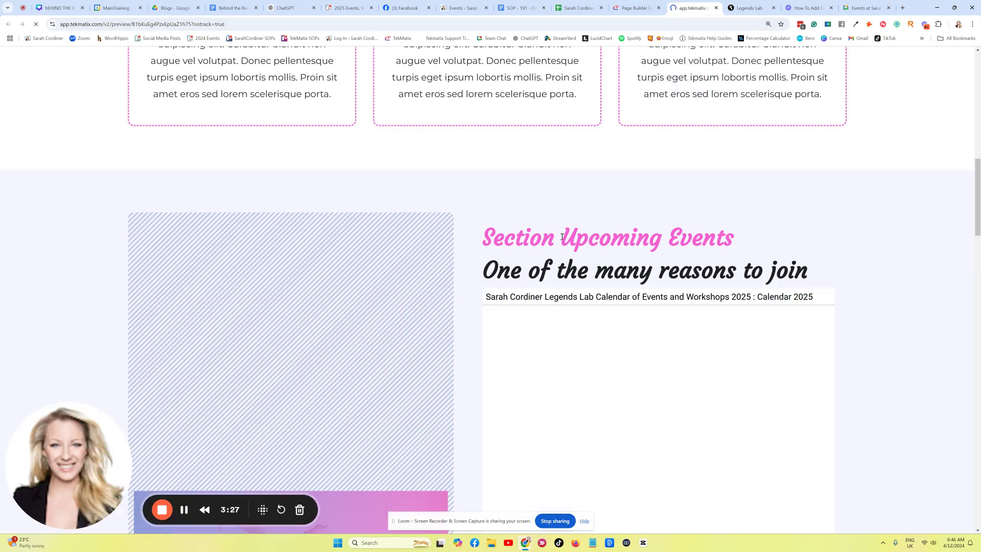
{"action": "scroll", "coordinate": [587, 214], "scroll_direction": "down", "scroll_amount": 2}
{"action": "scroll", "coordinate": [639, 265], "scroll_direction": "down", "scroll_amount": 5}
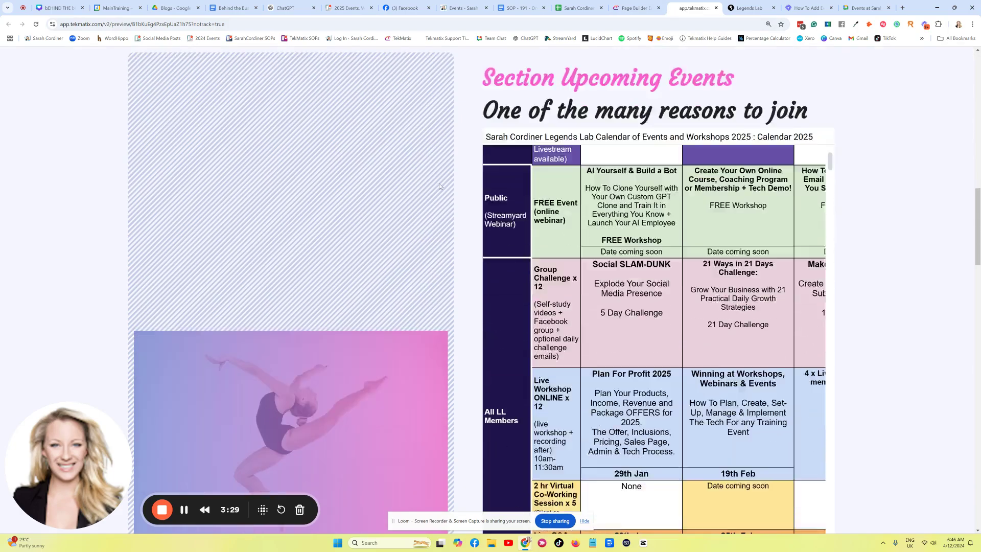
{"action": "scroll", "coordinate": [611, 228], "scroll_direction": "up", "scroll_amount": 6}
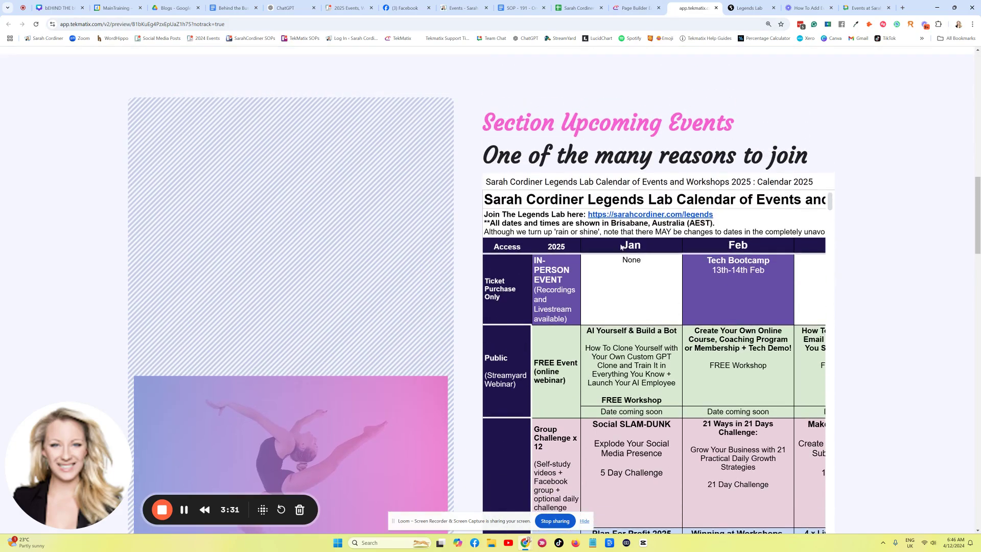
{"action": "scroll", "coordinate": [685, 318], "scroll_direction": "down", "scroll_amount": 3}
{"action": "scroll", "coordinate": [638, 286], "scroll_direction": "up", "scroll_amount": 3}
{"action": "scroll", "coordinate": [620, 294], "scroll_direction": "down", "scroll_amount": 3}
Delete the dancer image column in the page builder and return to the preview
{"action": "key", "text": "ctrl+shift+Tab"}
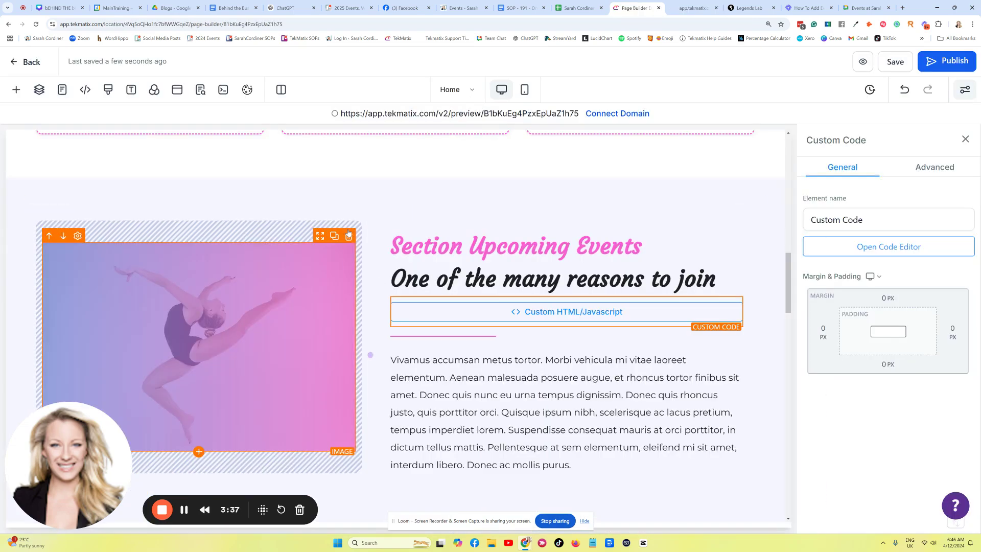
{"action": "left_click", "coordinate": [362, 218]}
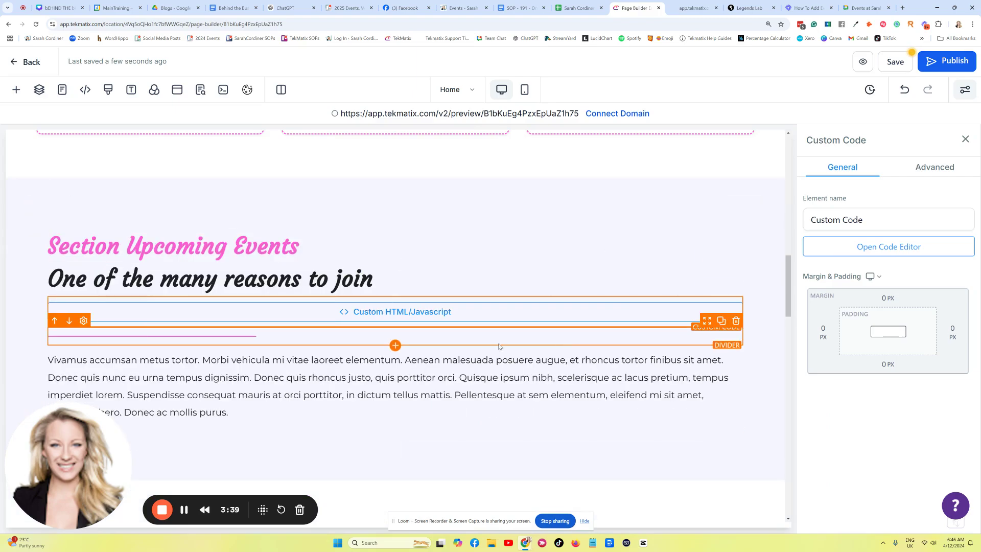
{"action": "left_click", "coordinate": [684, 8]}
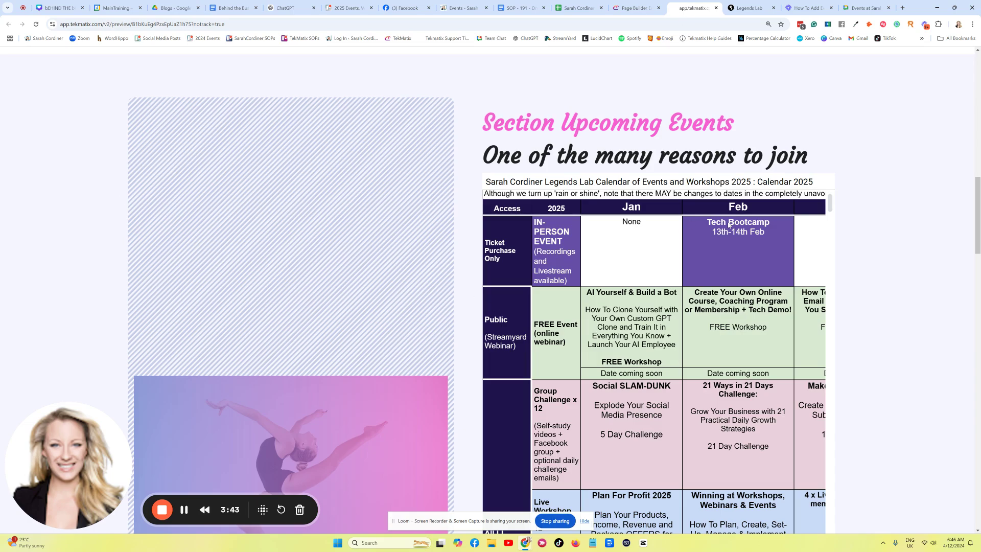
{"action": "scroll", "coordinate": [742, 221], "scroll_direction": "down", "scroll_amount": 3}
{"action": "scroll", "coordinate": [741, 222], "scroll_direction": "up", "scroll_amount": 2}
{"action": "scroll", "coordinate": [865, 274], "scroll_direction": "up", "scroll_amount": 2}
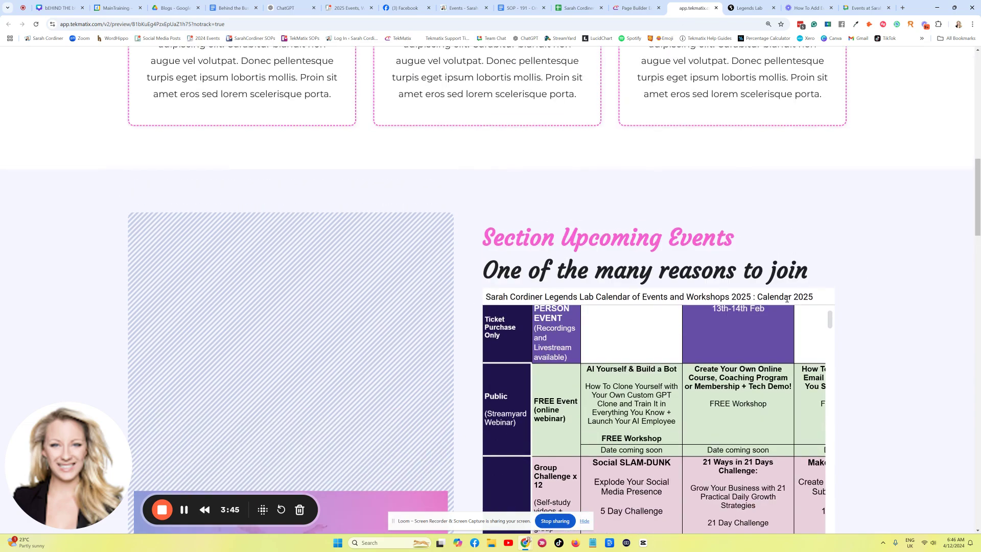
{"action": "scroll", "coordinate": [786, 299], "scroll_direction": "up", "scroll_amount": 2}
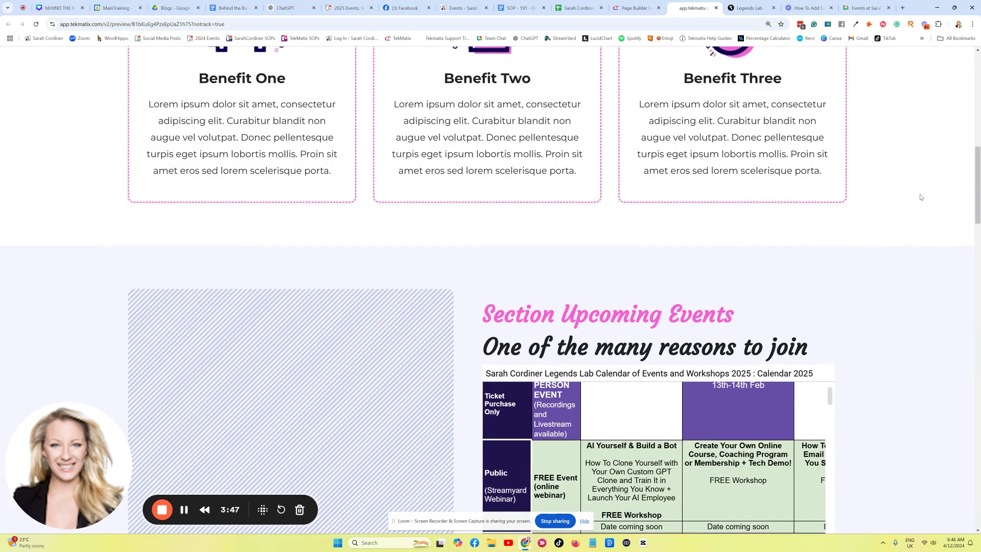
{"action": "left_click_drag", "start_coordinate": [977, 190], "coordinate": [978, 227]}
{"action": "scroll", "coordinate": [744, 282], "scroll_direction": "up", "scroll_amount": 1}
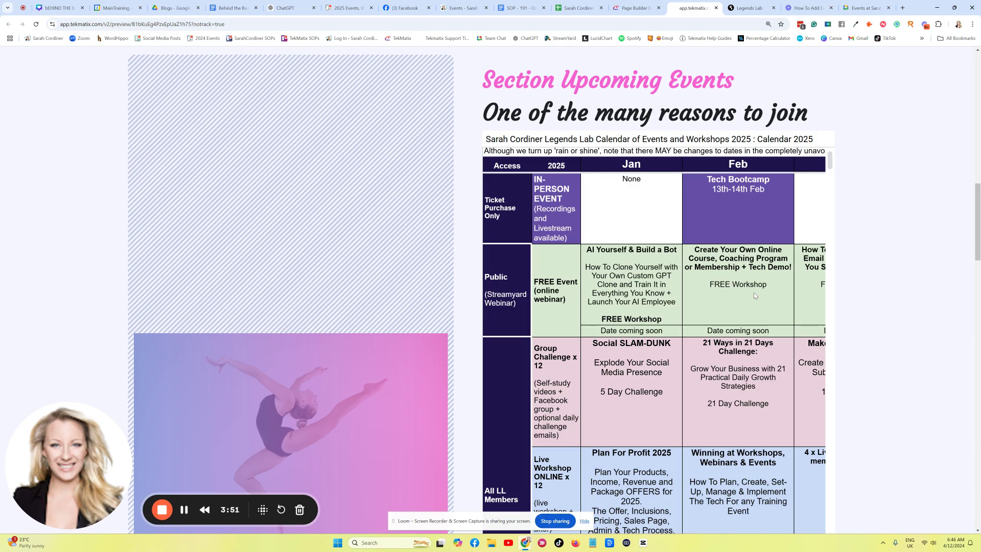
{"action": "scroll", "coordinate": [730, 306], "scroll_direction": "up", "scroll_amount": 1}
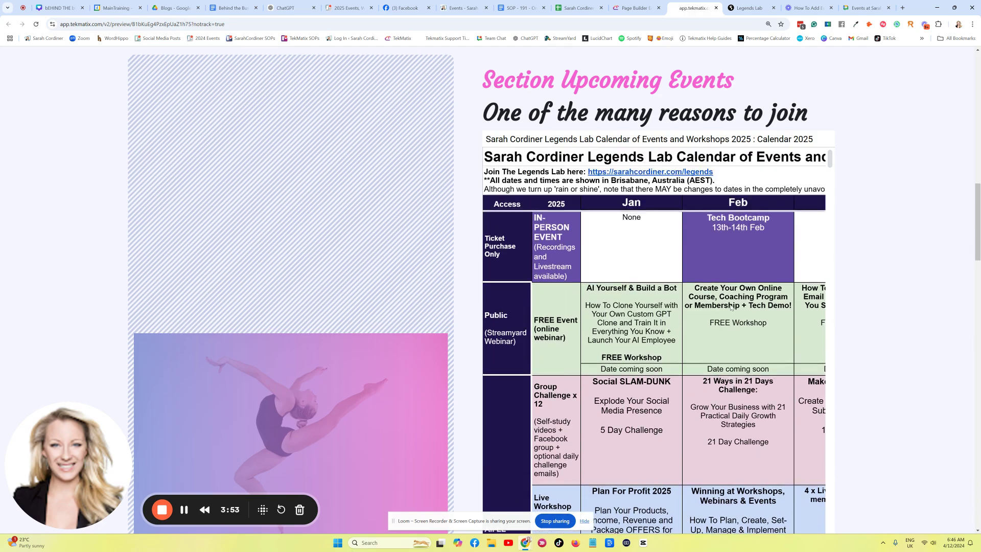